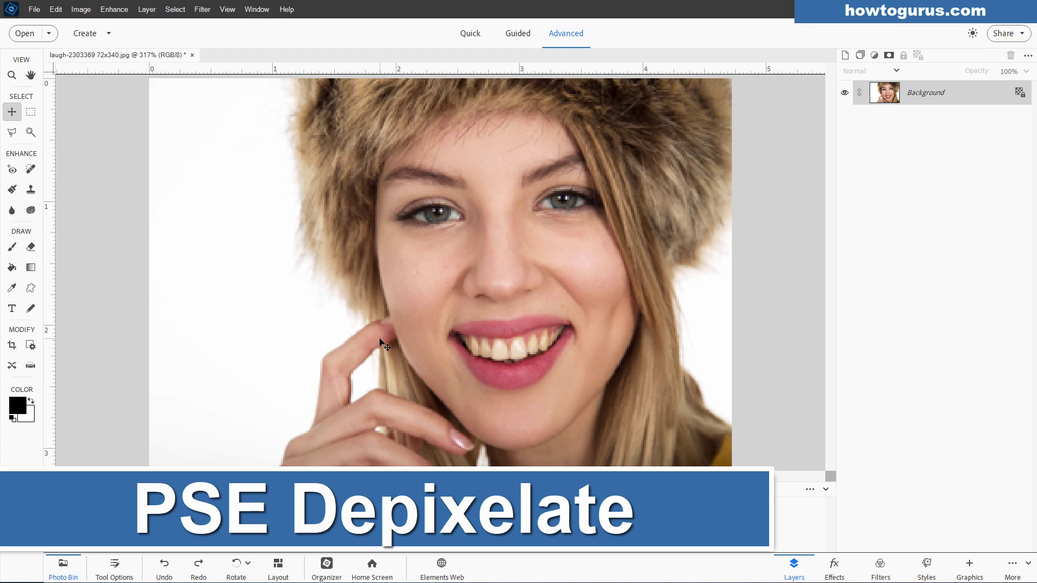
Duplicate the Background layer into a Background copy layer and turn off the original's visibility.
scroll(381, 343, up, 4)
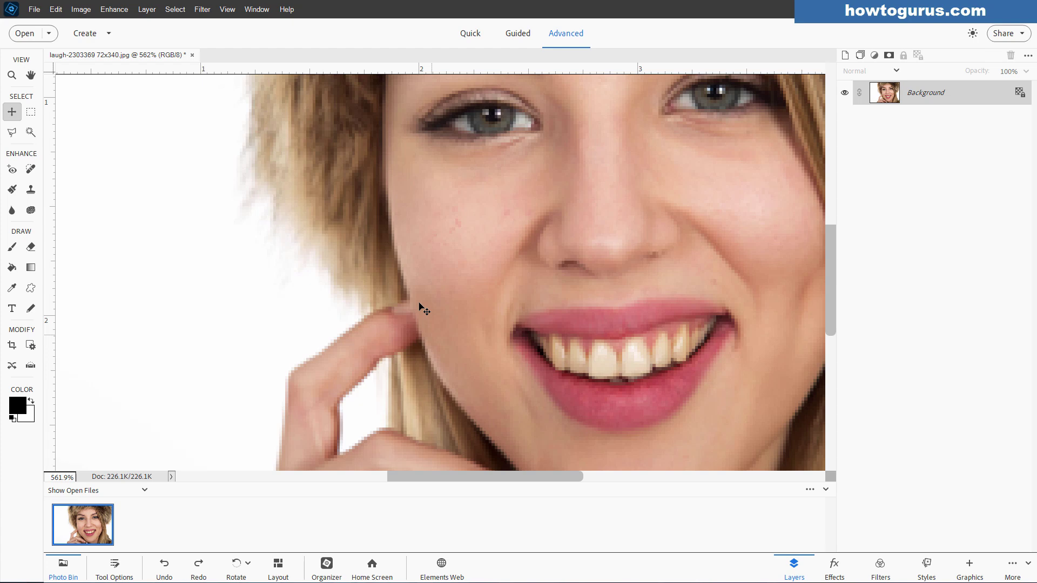
scroll(545, 355, down, 1)
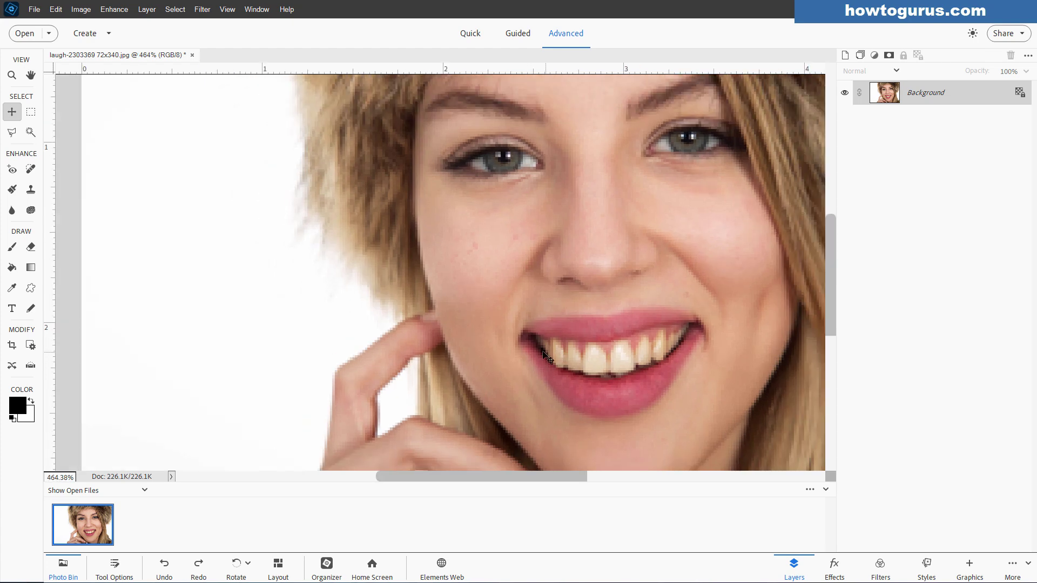
scroll(545, 355, down, 2)
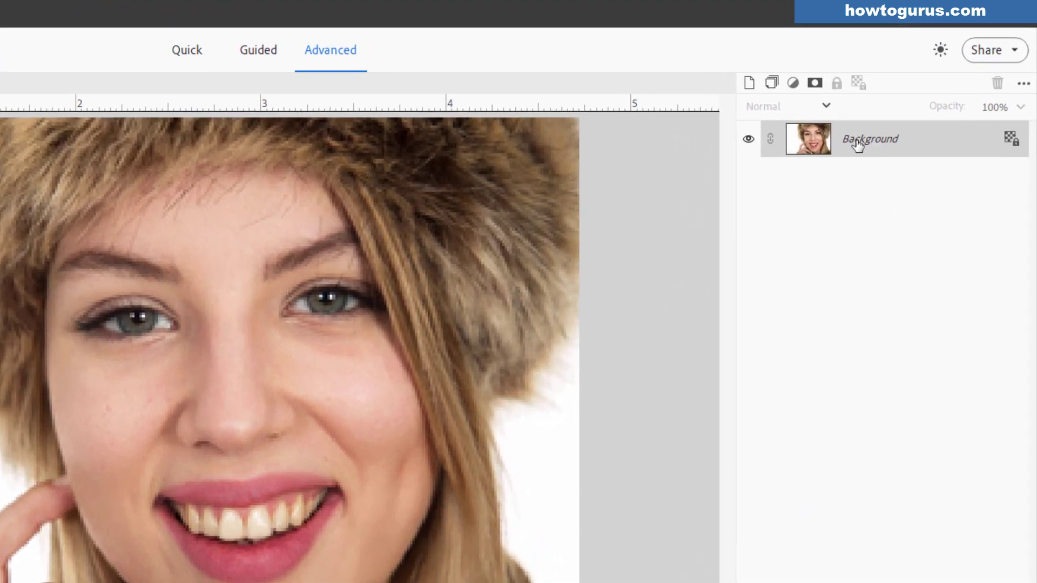
right_click(917, 95)
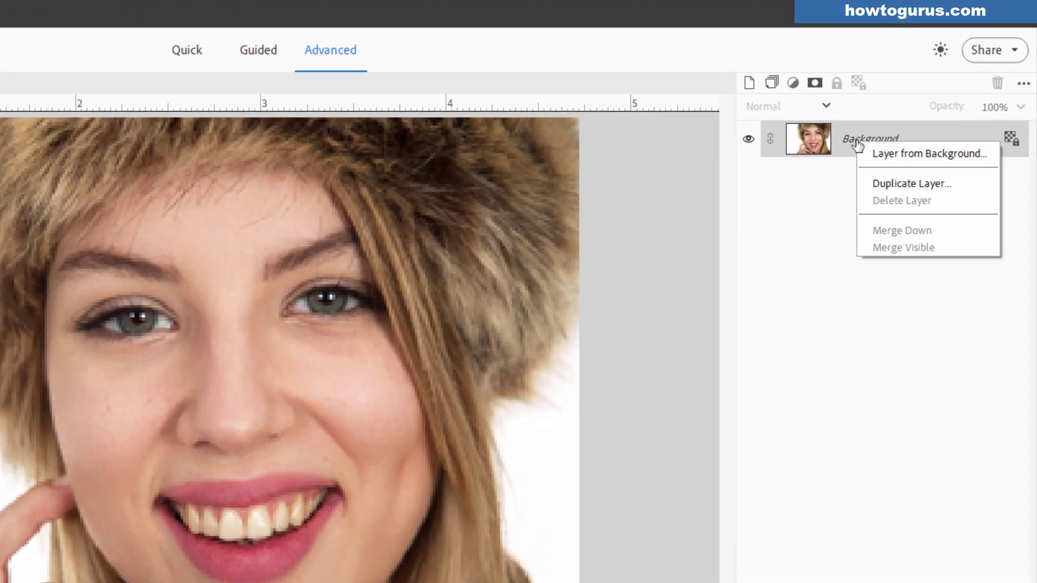
click(875, 183)
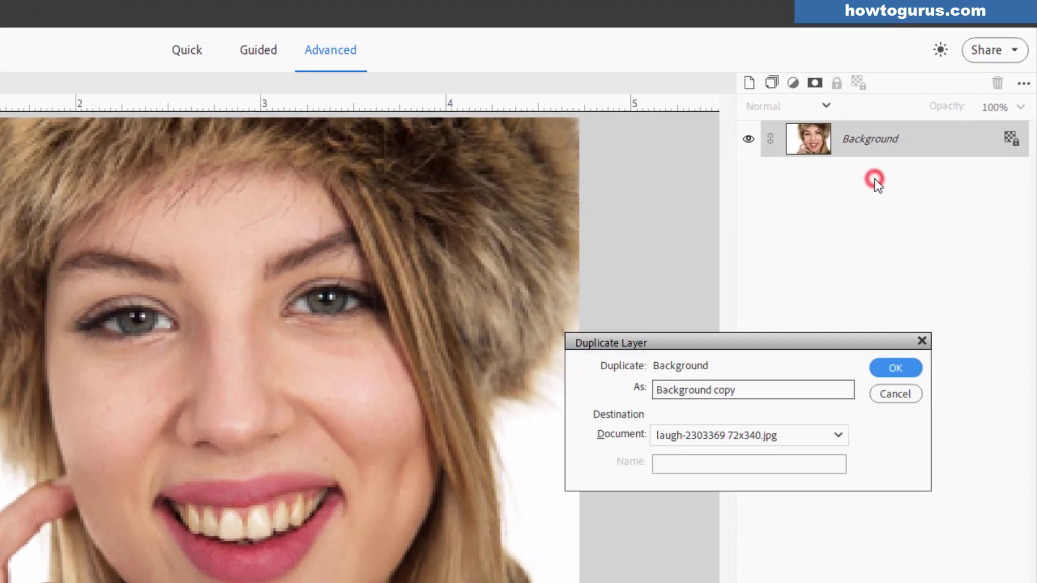
click(879, 369)
click(748, 175)
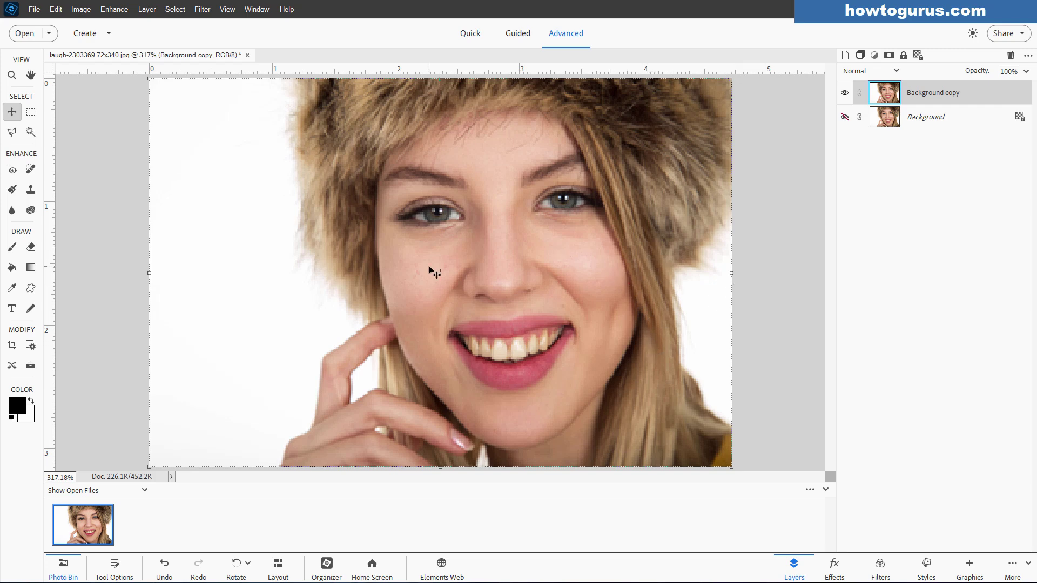
In Image Size, set Resolution to 300 pixels/inch, Width to 4000 px, and resample with Bicubic Smoother.
click(84, 9)
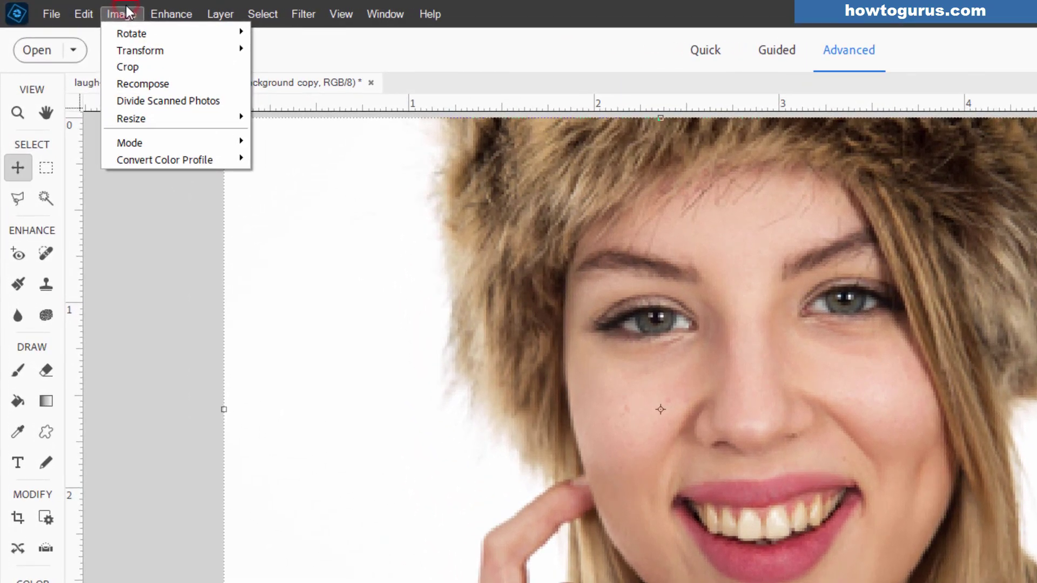
mouse_move(183, 118)
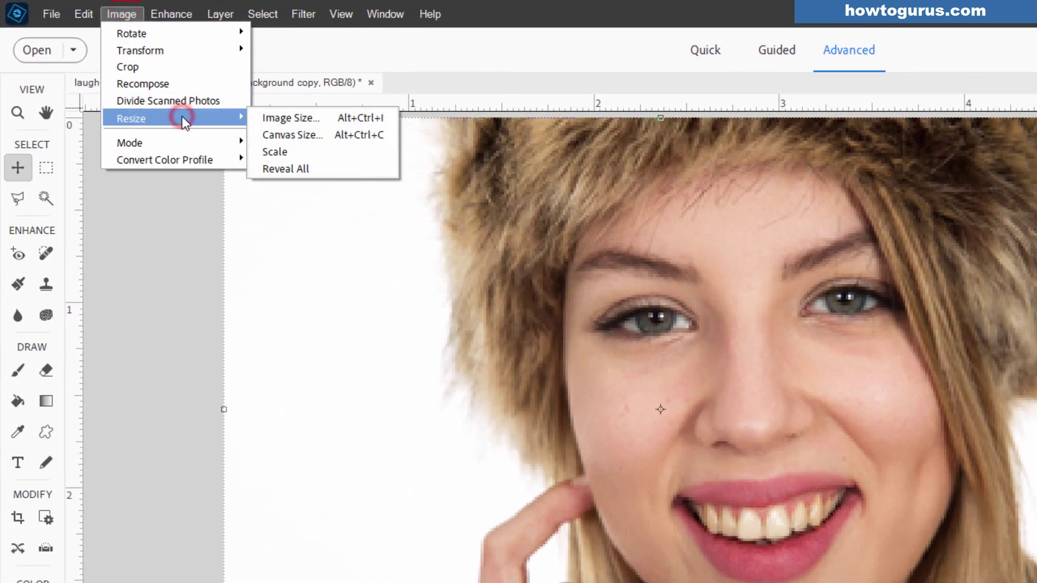
click(309, 120)
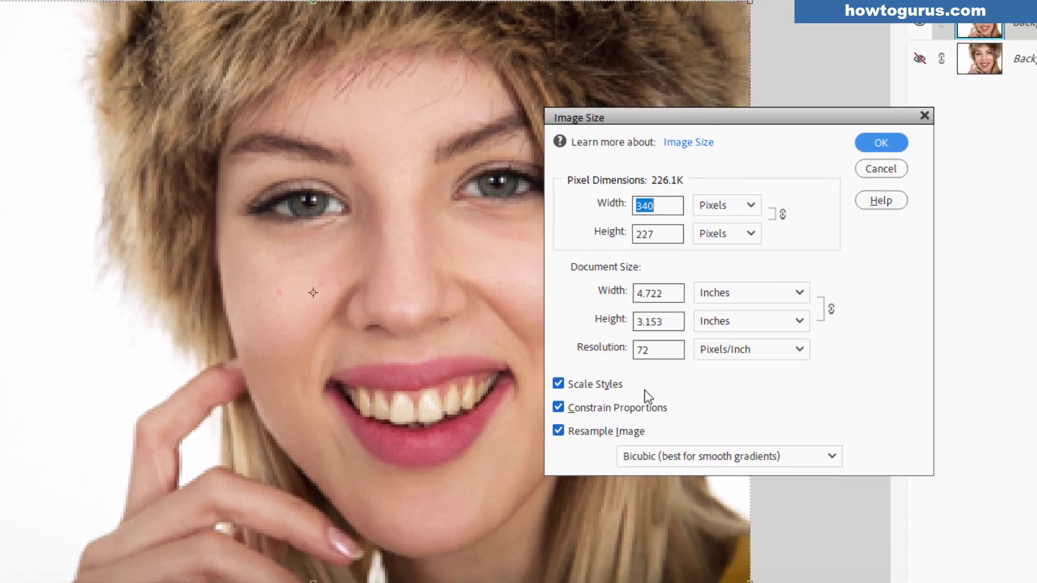
click(665, 348)
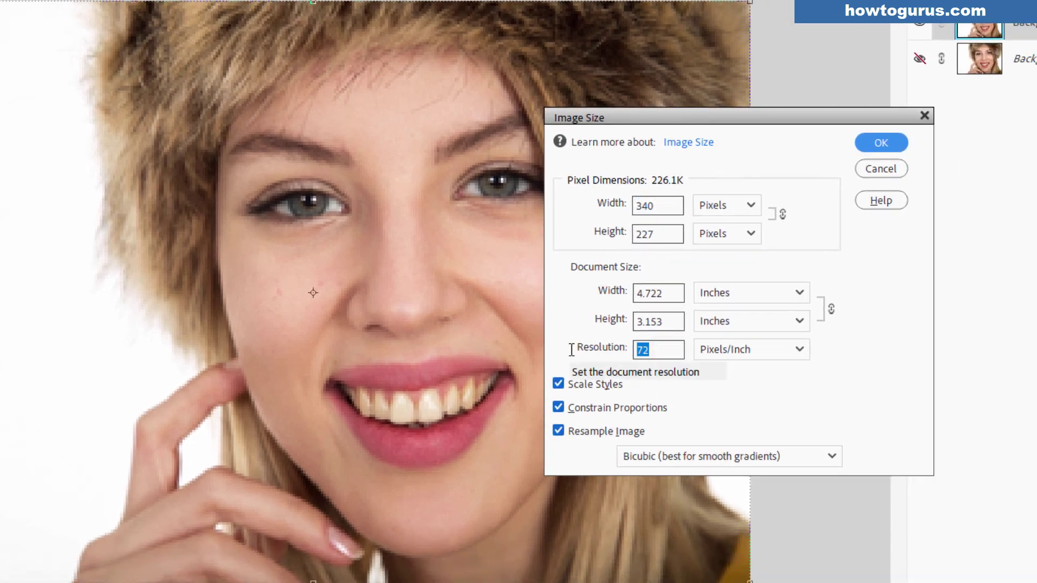
text(300)
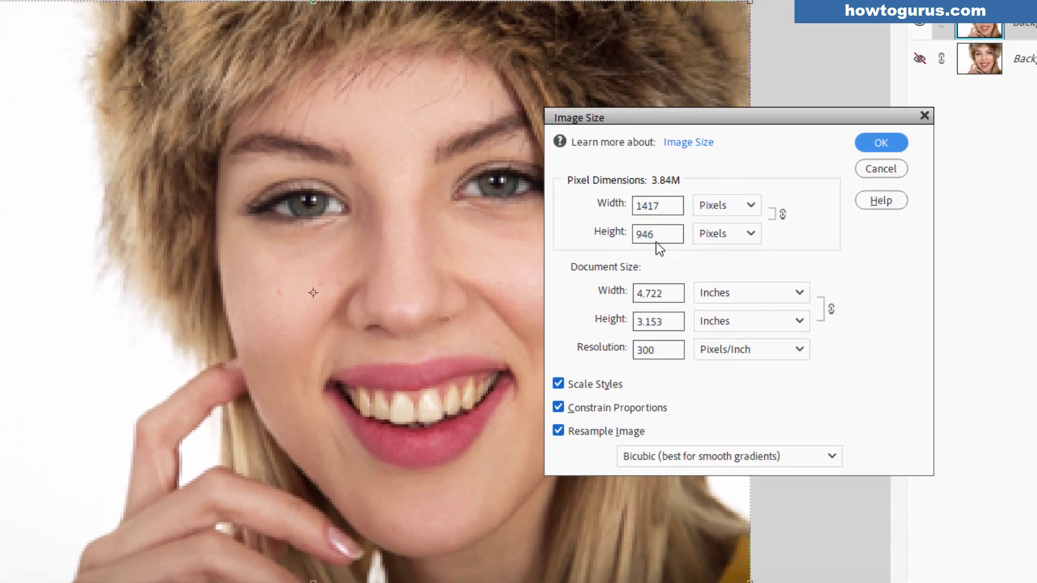
double_click(676, 204)
text(4000)
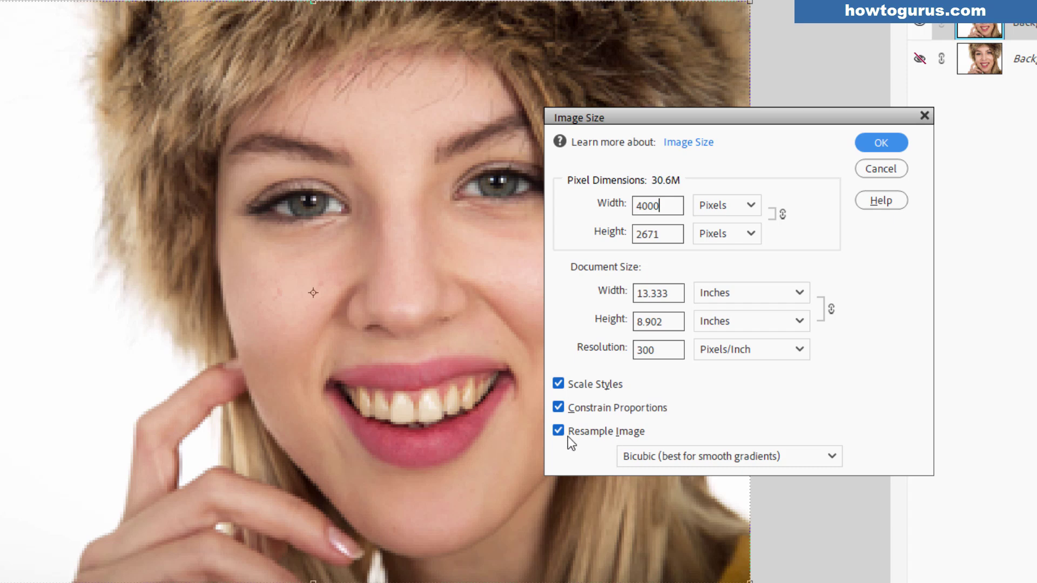
click(752, 455)
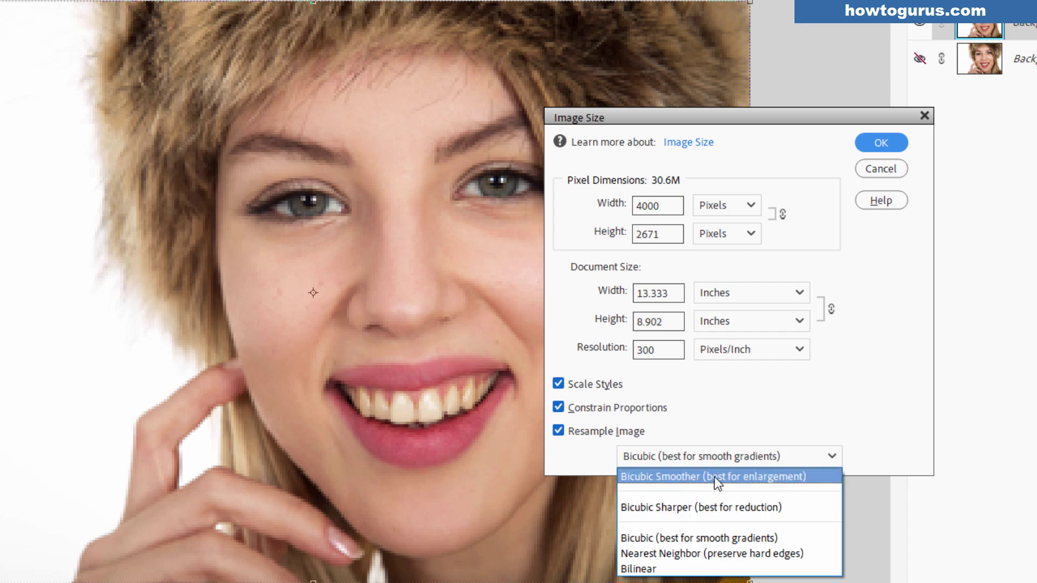
click(745, 477)
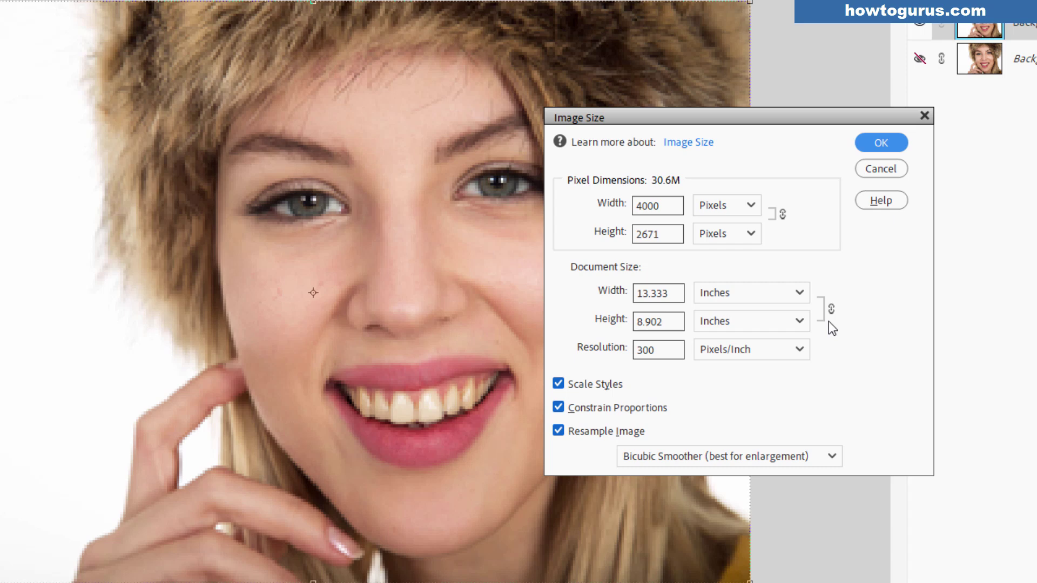
click(877, 144)
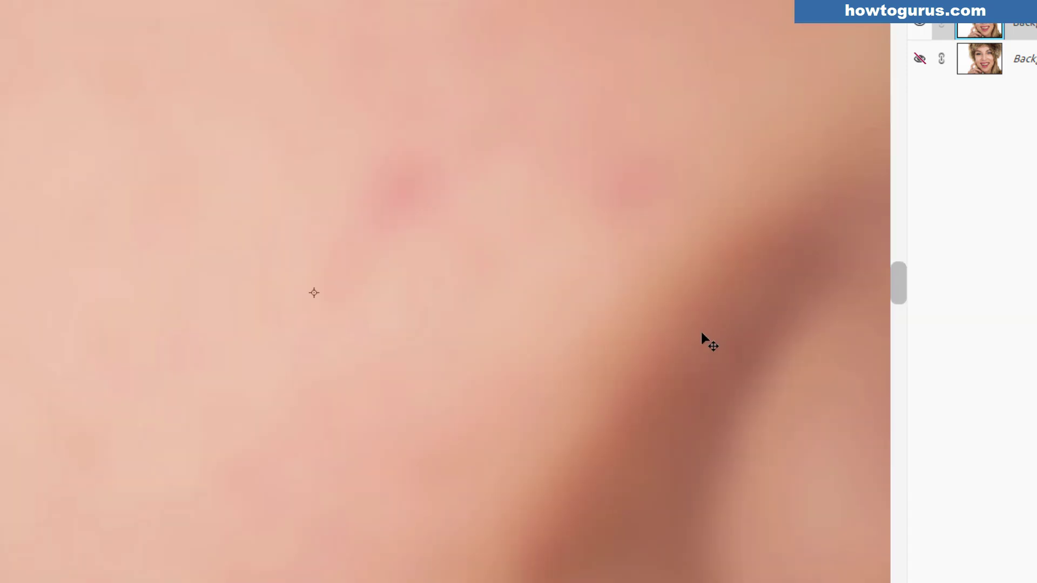
key(ctrl+0)
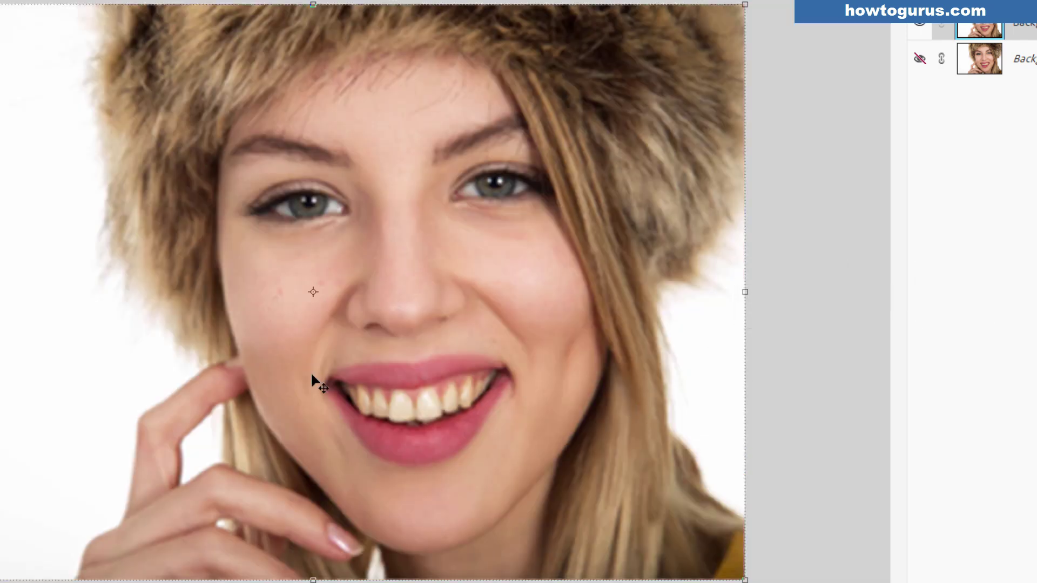
scroll(229, 355, up, 4)
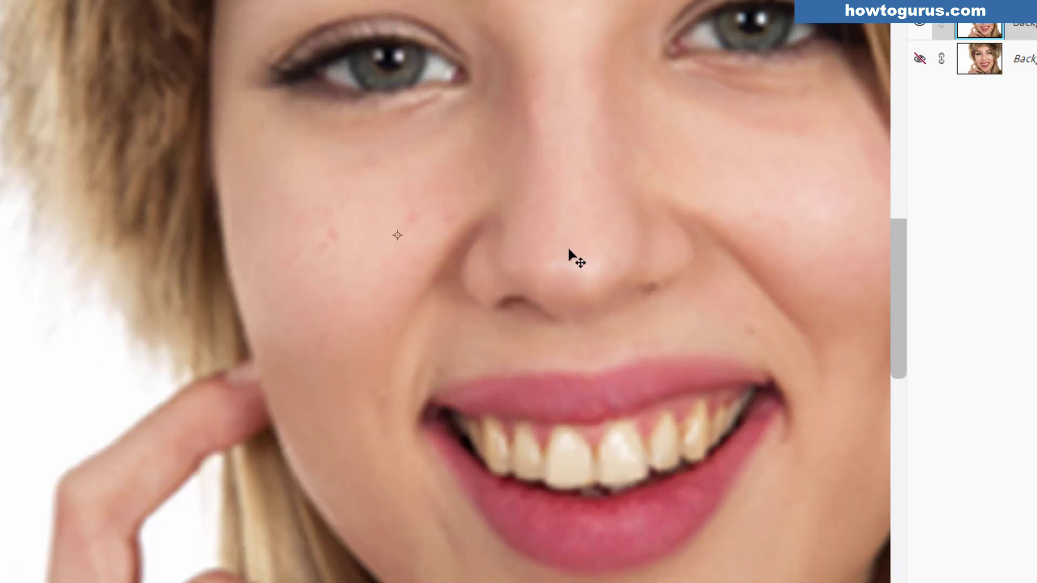
scroll(427, 321, down, 1)
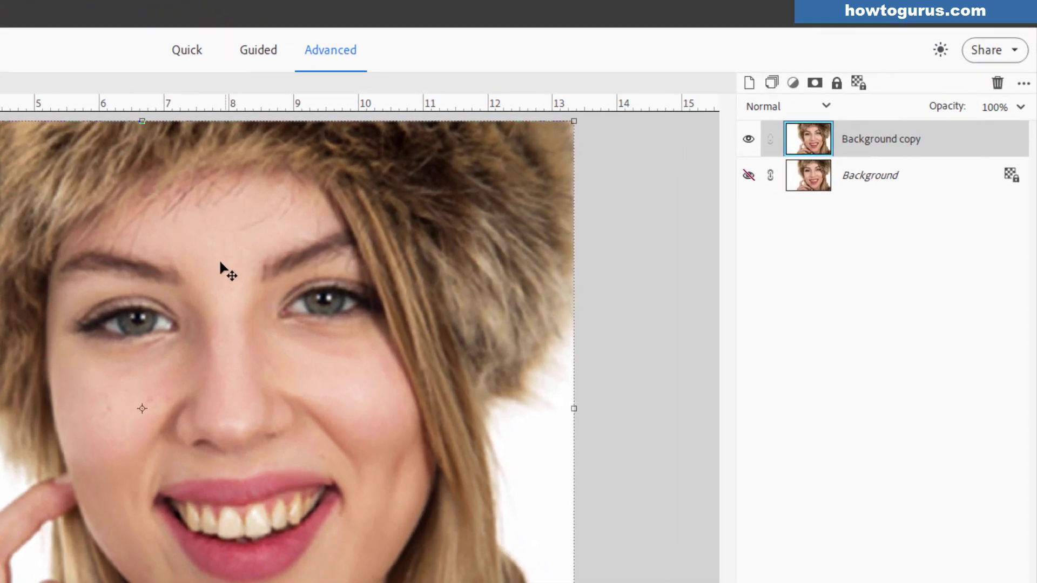
Rename the Background copy layer to Enlarge.
double_click(870, 142)
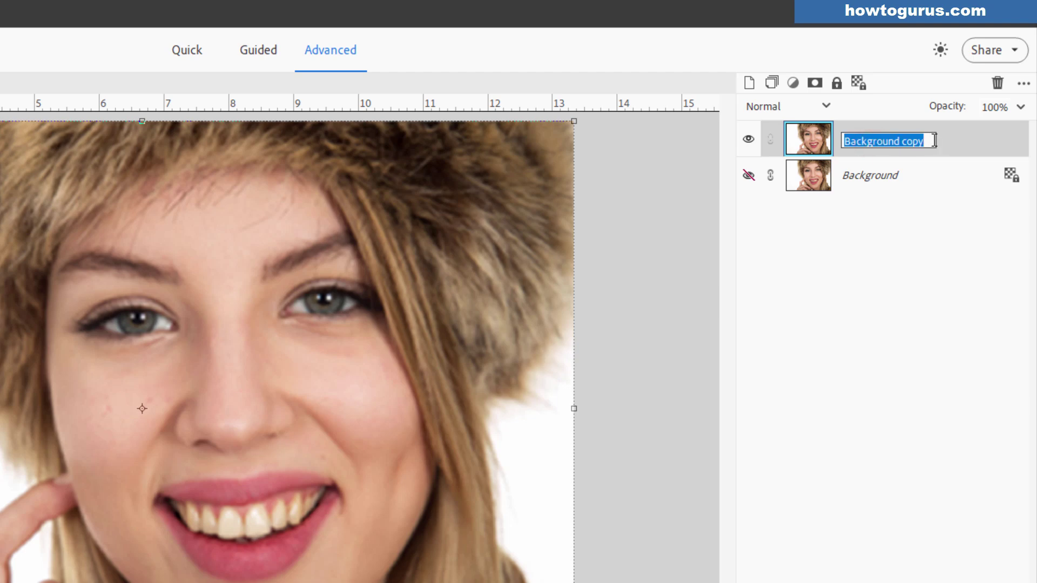
text(Enlarge)
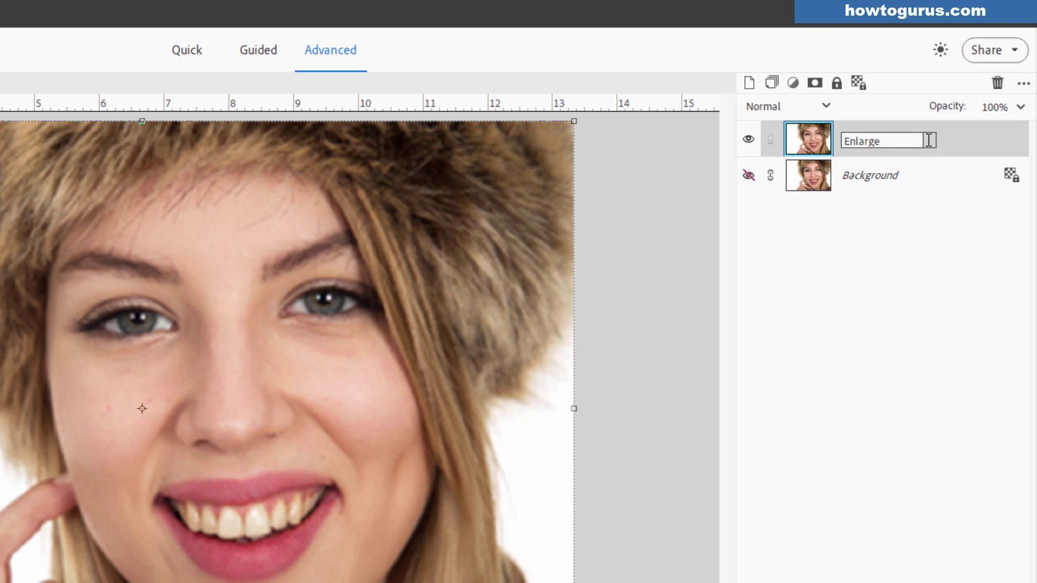
click(937, 139)
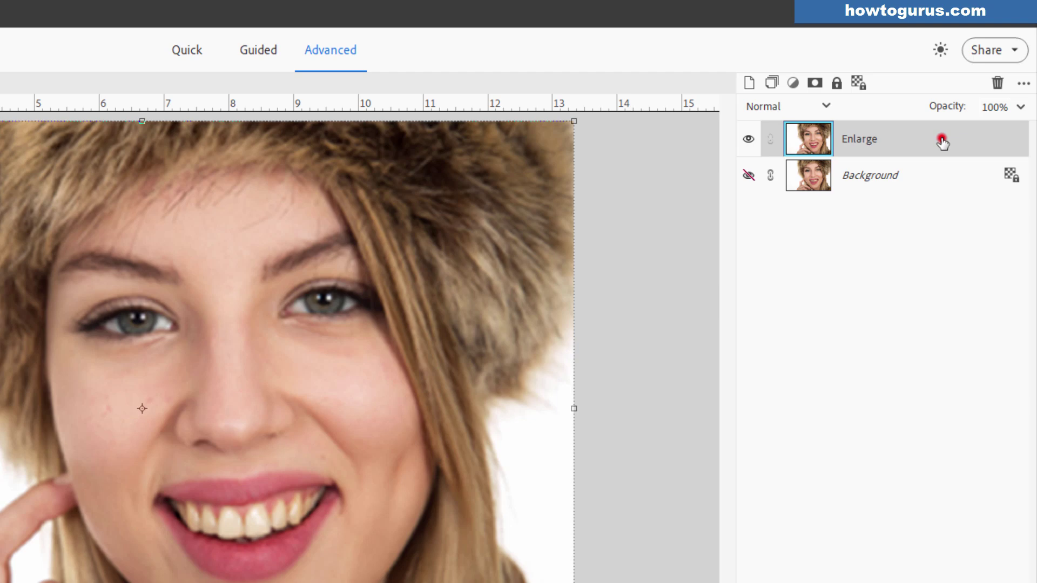
Duplicate the Enlarge layer, name the copy Sharpen, and hide the Enlarge layer.
right_click(860, 143)
click(893, 201)
click(887, 365)
double_click(868, 141)
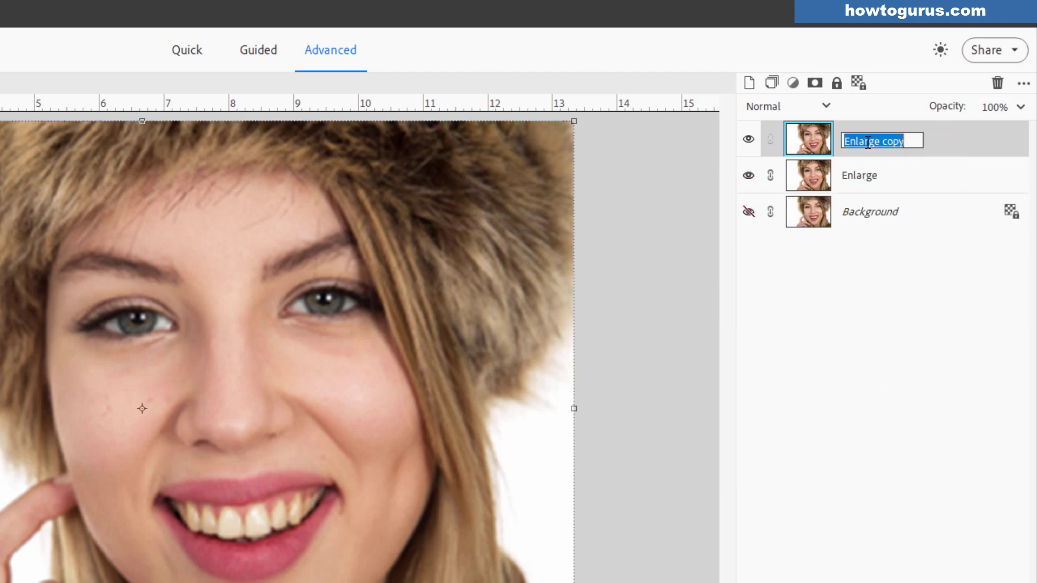
text(Sharpen)
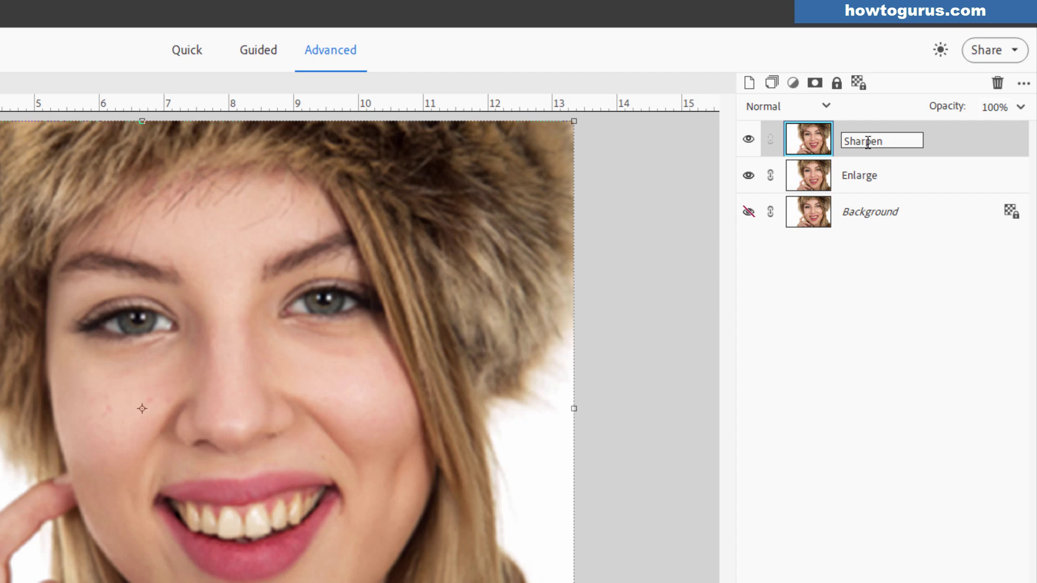
click(934, 139)
click(749, 175)
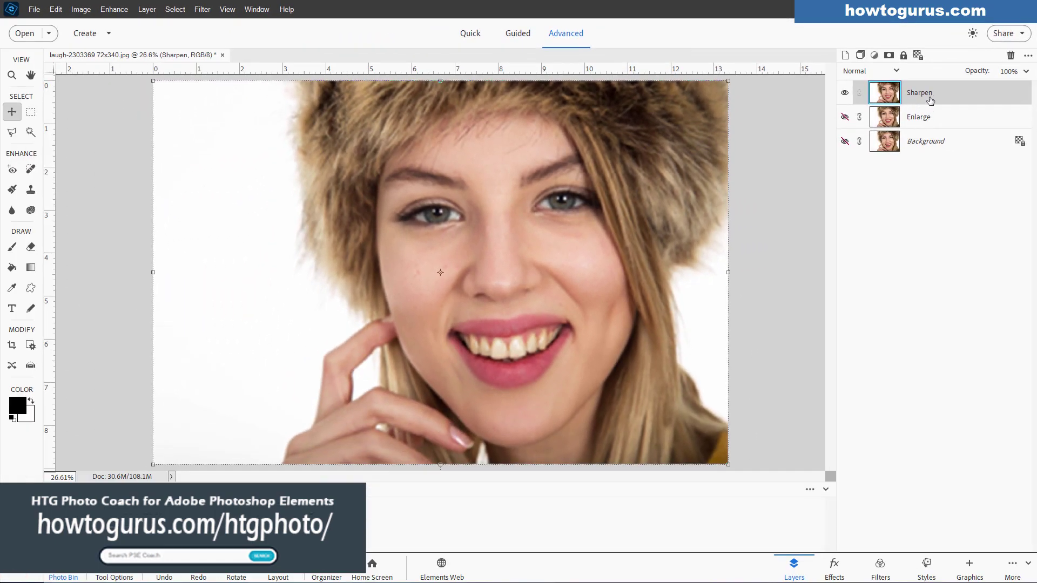
Open Enhance > Adjust Sharpness and zoom its preview out, then back in to 50%.
click(114, 10)
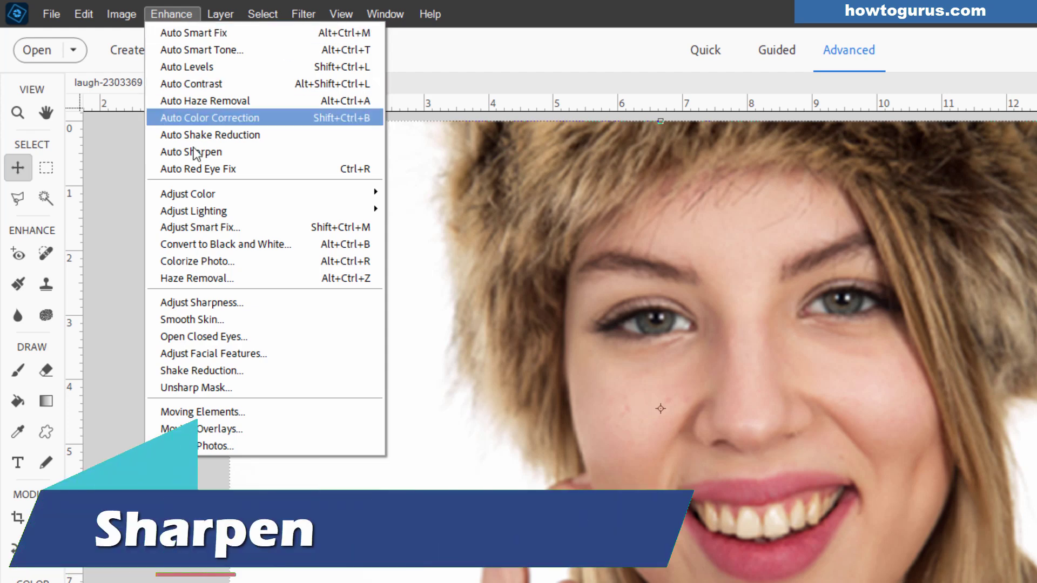
click(241, 301)
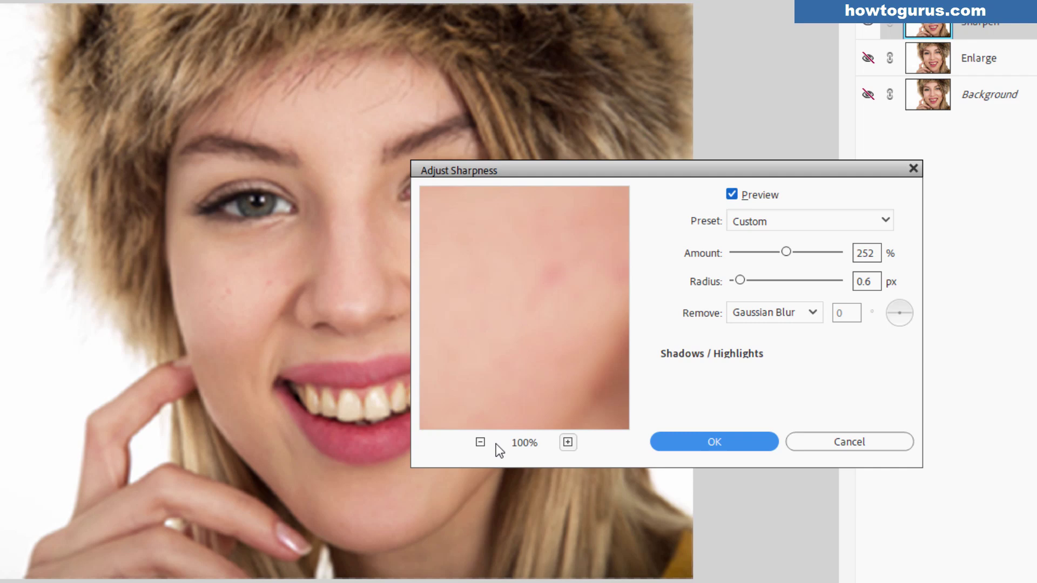
click(480, 442)
click(480, 442)
click(480, 442)
click(480, 442)
click(480, 443)
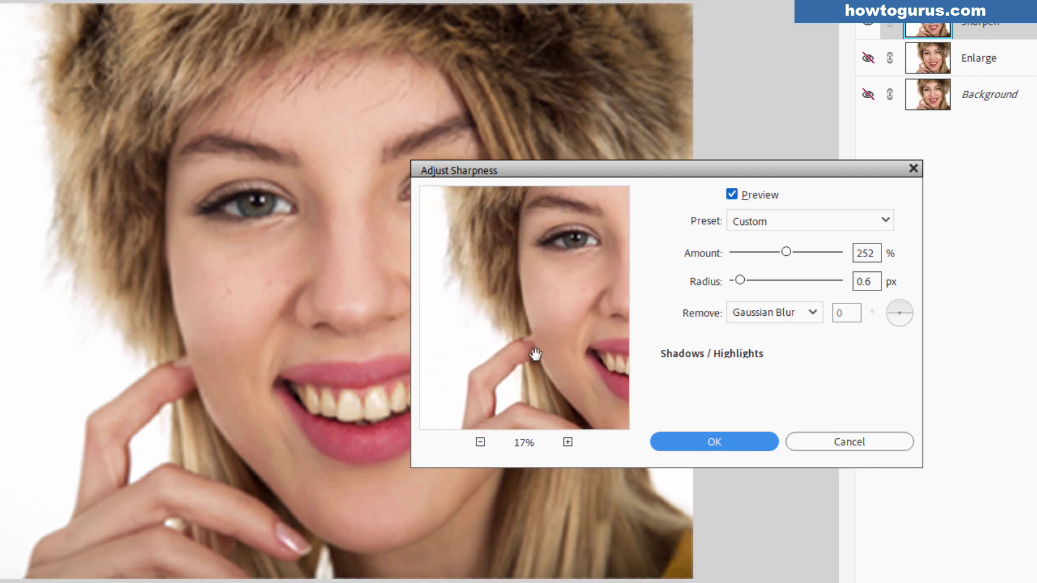
click(568, 442)
click(567, 442)
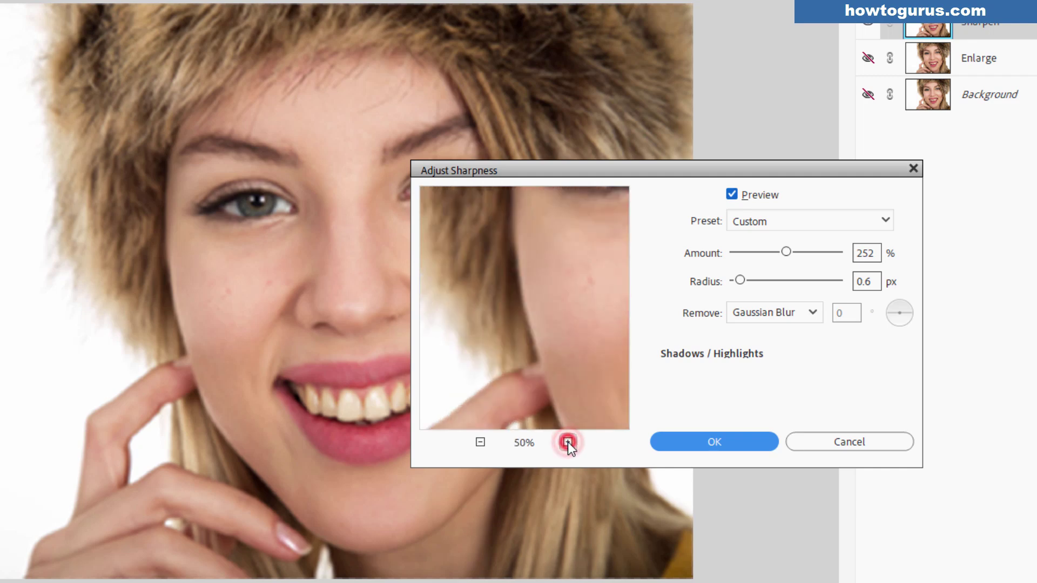
click(567, 442)
Pan the preview to the eye, toggle Preview off and on, and open the Remove list.
drag(563, 402, 459, 384)
drag(523, 273, 528, 405)
drag(534, 331, 562, 357)
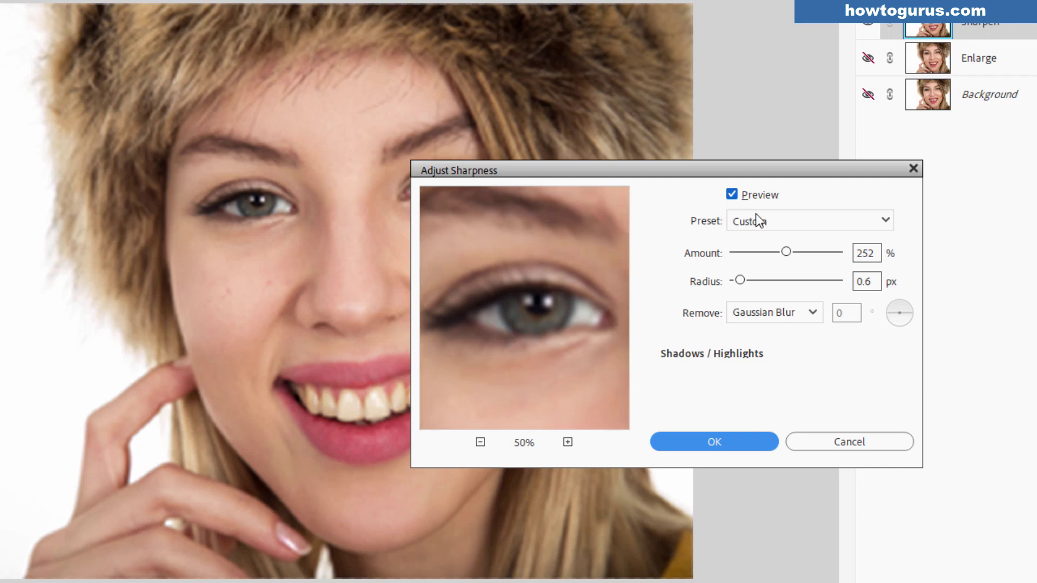
click(732, 195)
click(730, 193)
click(809, 313)
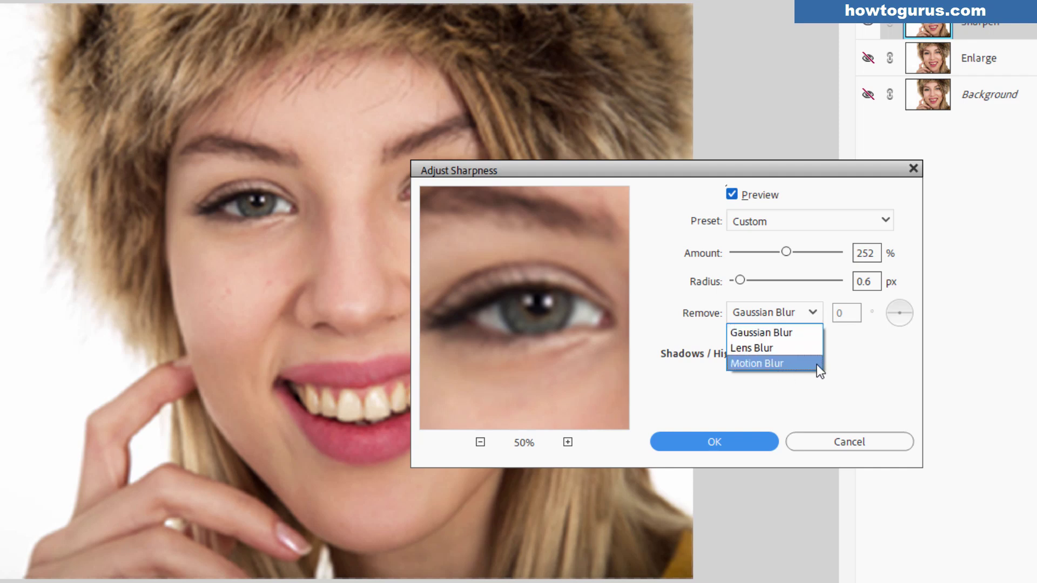
Keep Remove: Gaussian Blur, set Amount 310% and Radius 3.9 px, and apply the sharpening.
click(850, 365)
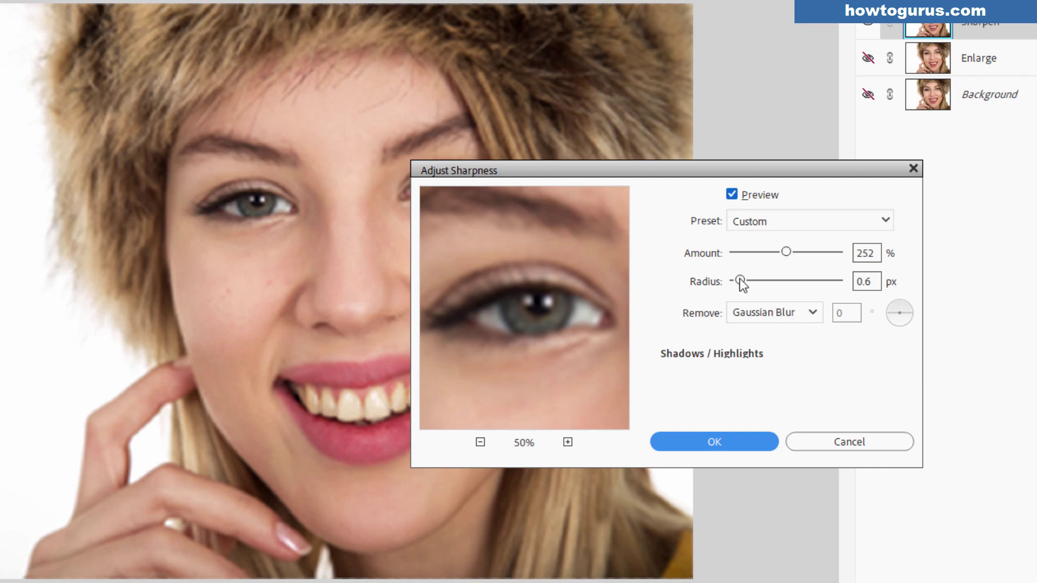
drag(740, 280, 747, 280)
drag(800, 252, 841, 253)
drag(754, 284, 769, 281)
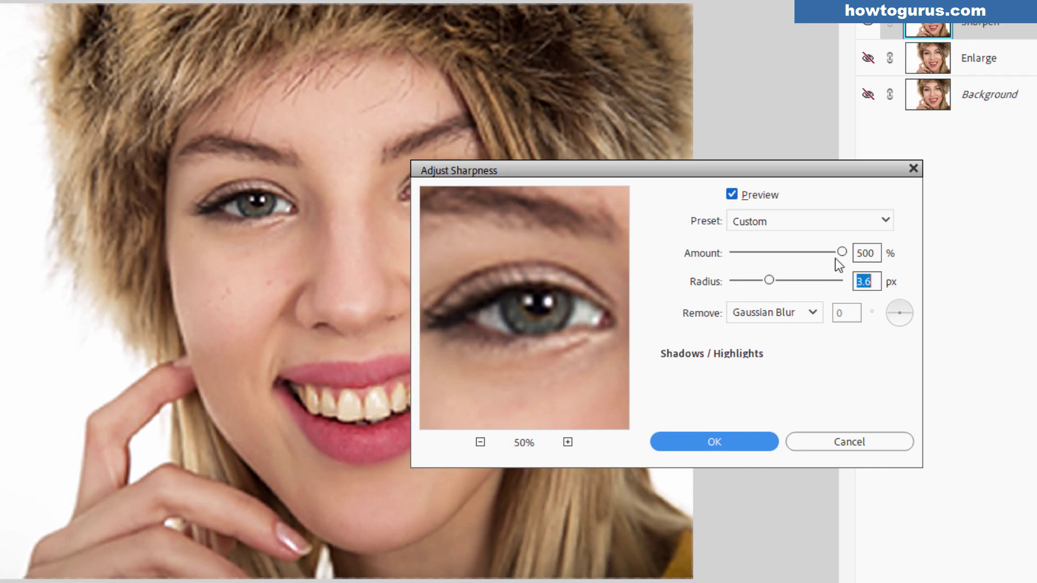
mouse_move(823, 256)
mouse_down()
mouse_move(803, 251)
mouse_move(842, 252)
mouse_up()
mouse_move(769, 278)
mouse_down()
mouse_move(857, 281)
mouse_move(778, 280)
mouse_up()
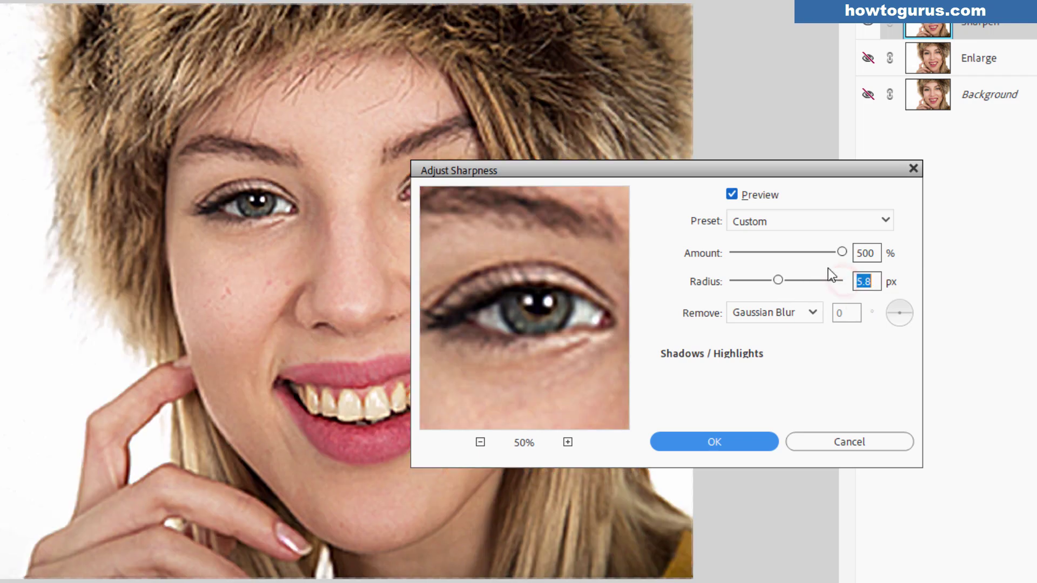
drag(842, 253, 785, 253)
mouse_move(777, 279)
mouse_down()
mouse_move(760, 281)
mouse_move(793, 252)
mouse_move(783, 254)
mouse_move(799, 253)
mouse_move(768, 280)
mouse_up()
click(772, 281)
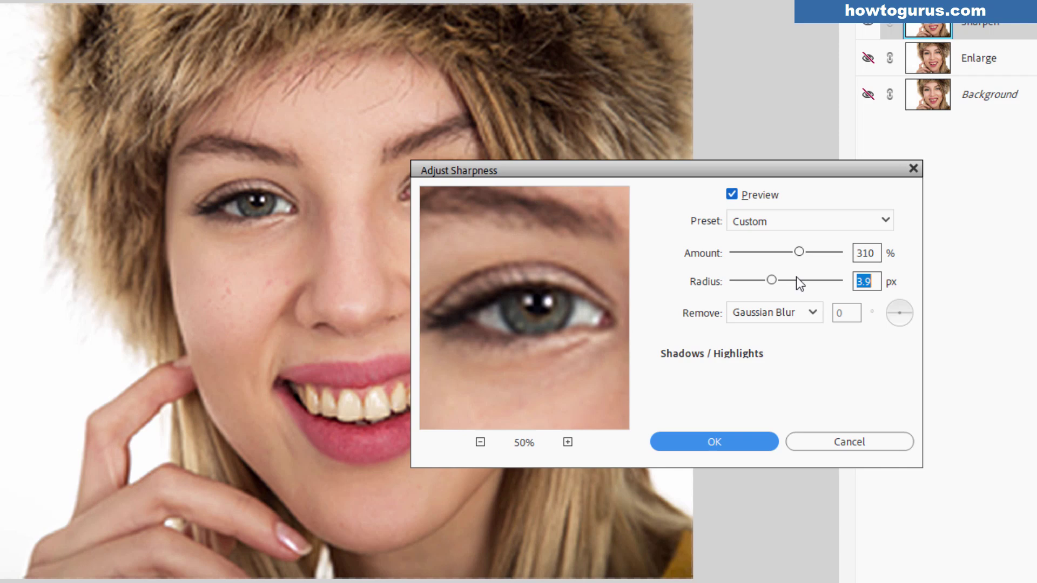
click(706, 443)
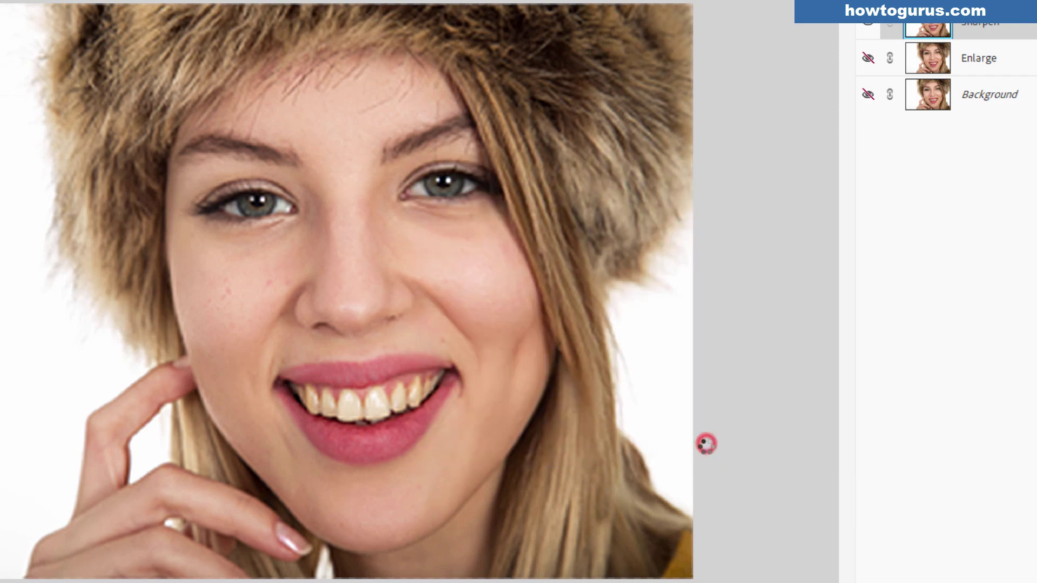
Show the Background layer, then toggle the Sharpen layer off and on to compare.
click(868, 95)
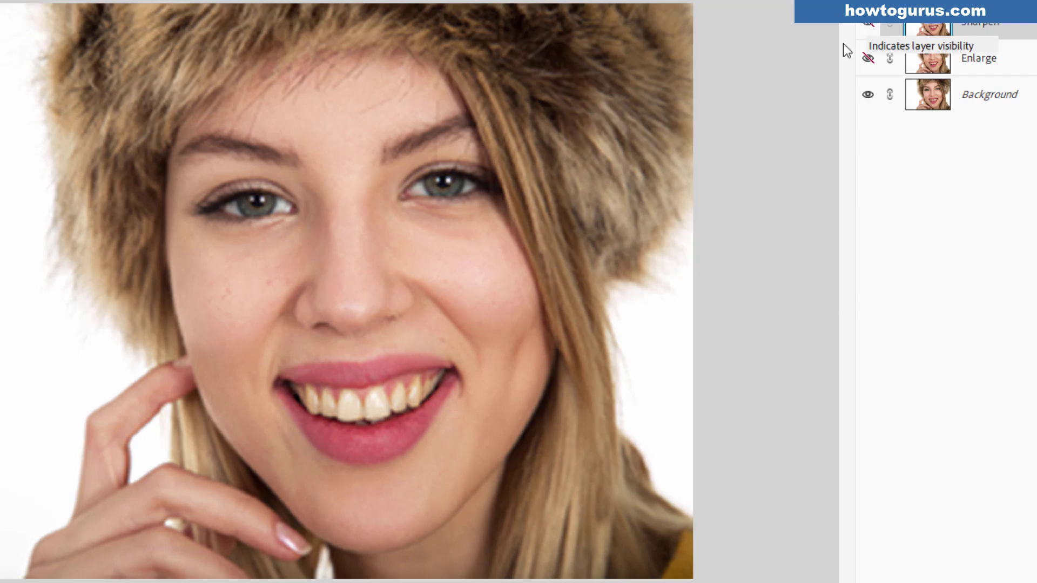
click(869, 25)
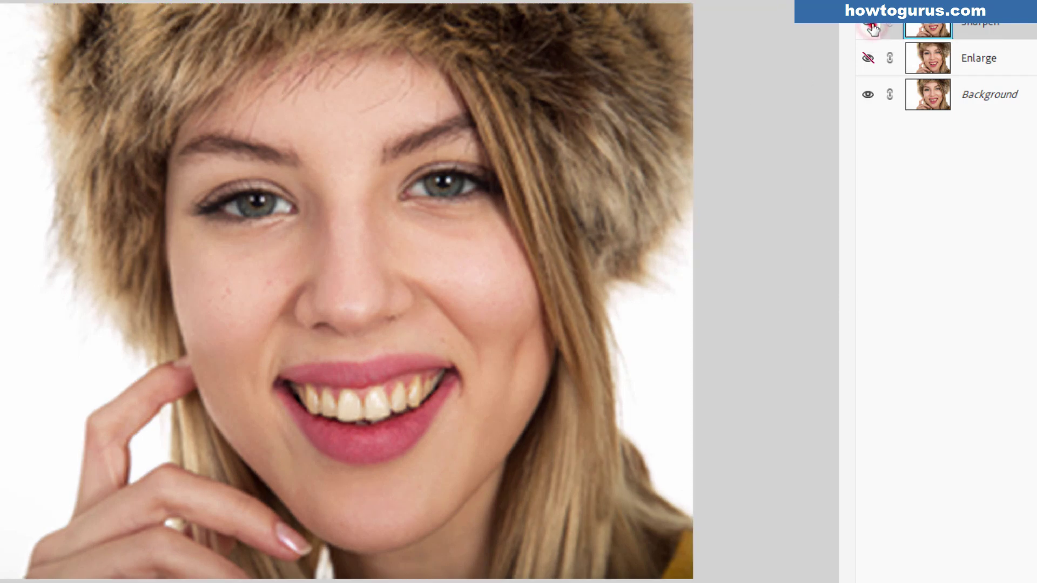
click(870, 26)
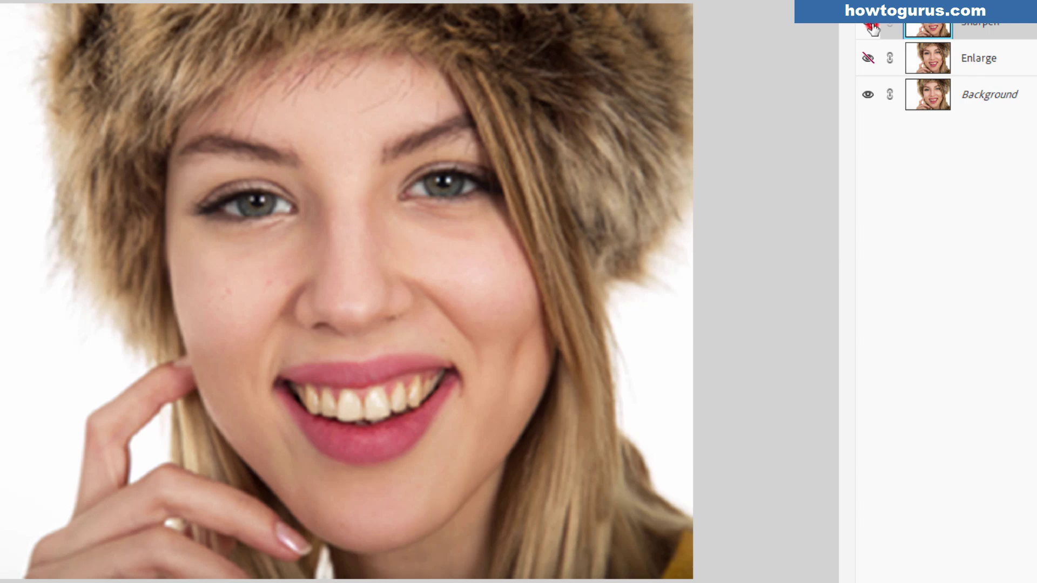